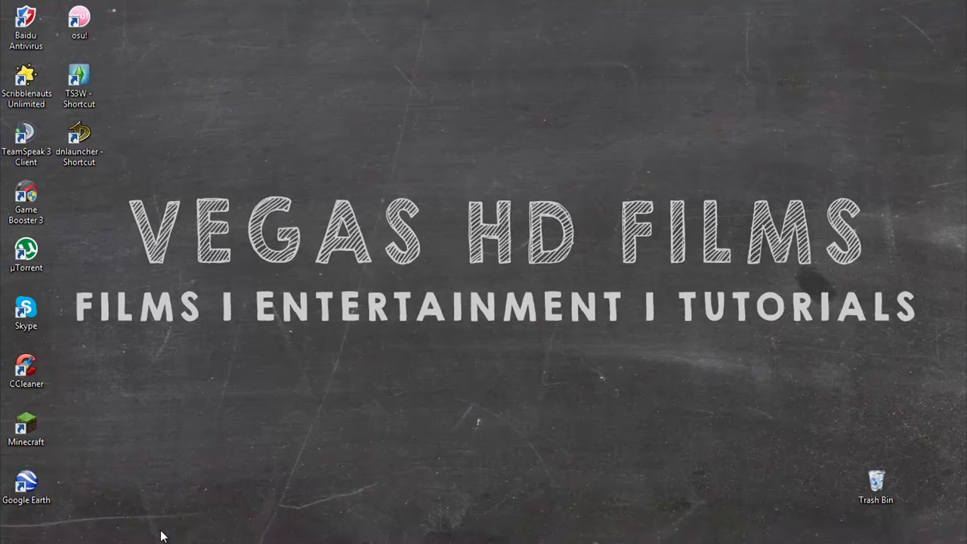
- Restore the Vegas Pro 11 editor window from the taskbar
click(155, 534)
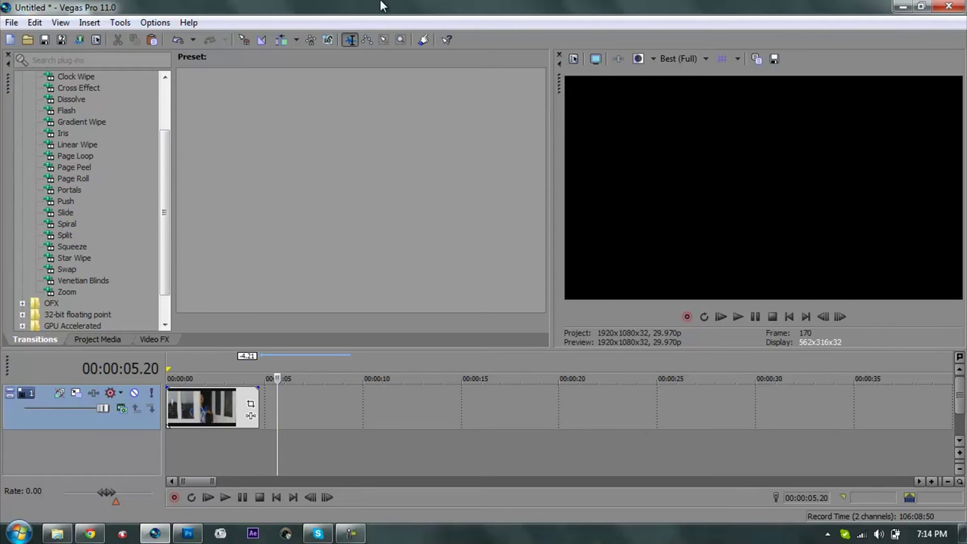
- Paste a duplicate of the video clip directly after the original, with the playhead at its end
click(185, 405)
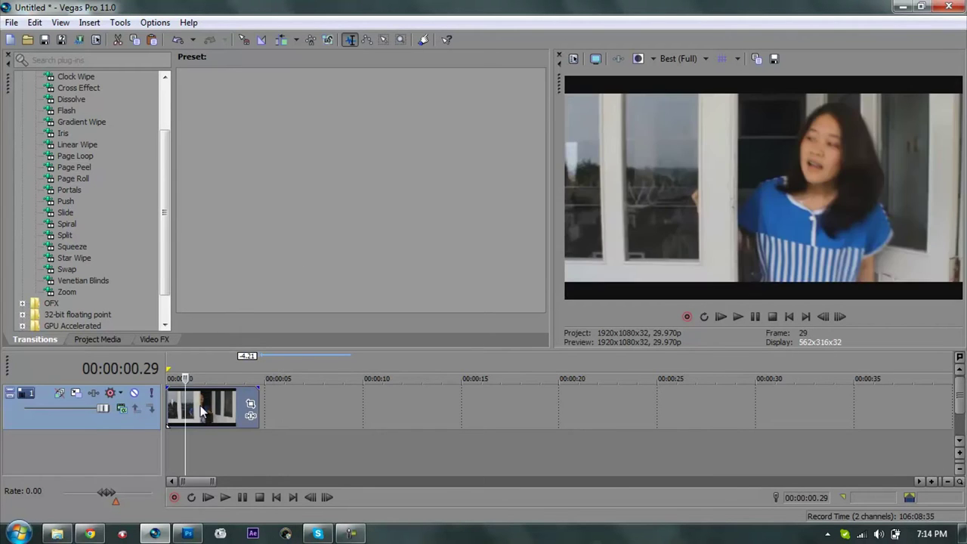
click(262, 404)
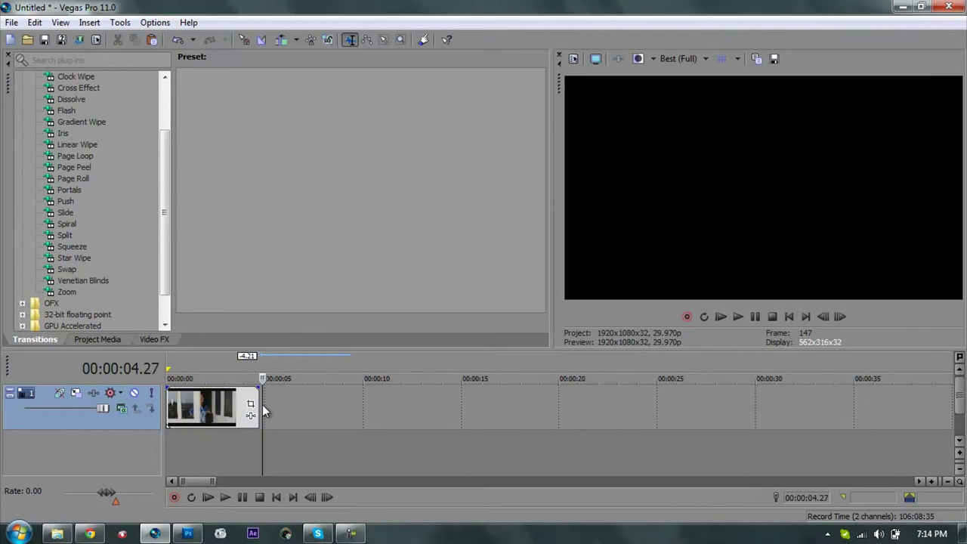
click(254, 403)
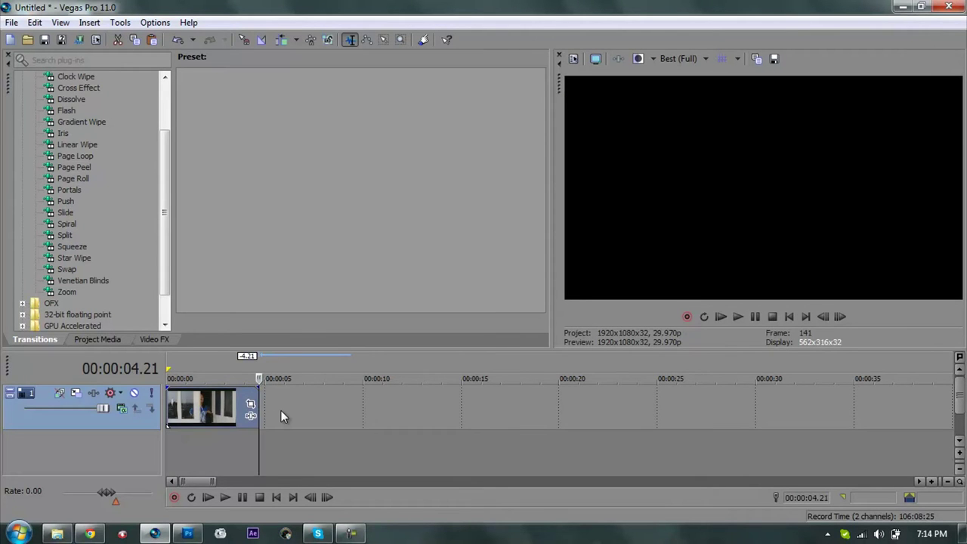
key(ctrl+v)
- Preview frames of the original clip and the pasted copy
click(208, 411)
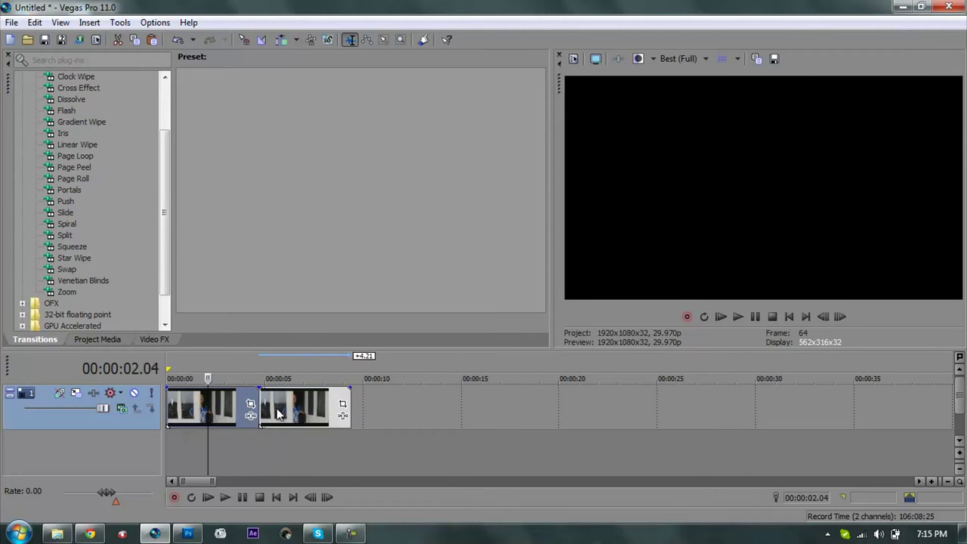
click(303, 408)
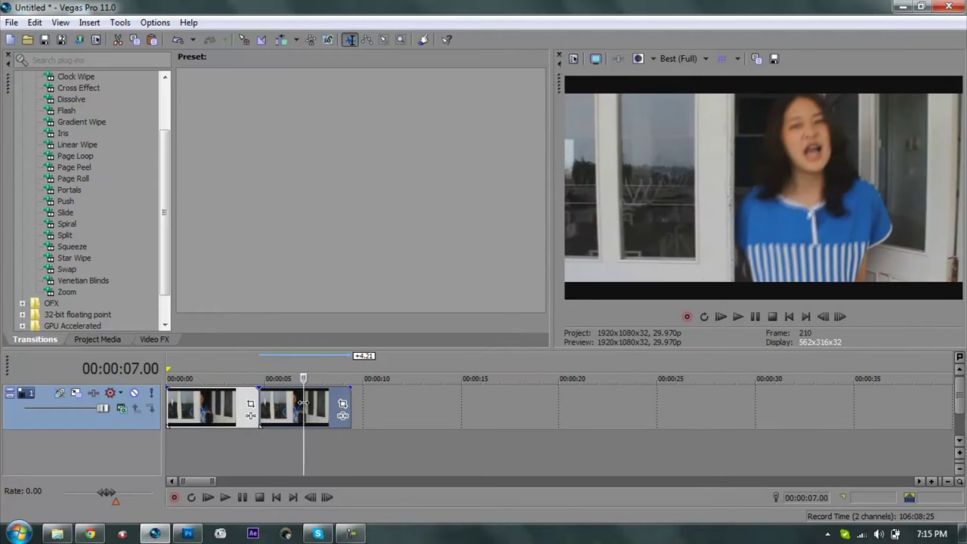
click(297, 403)
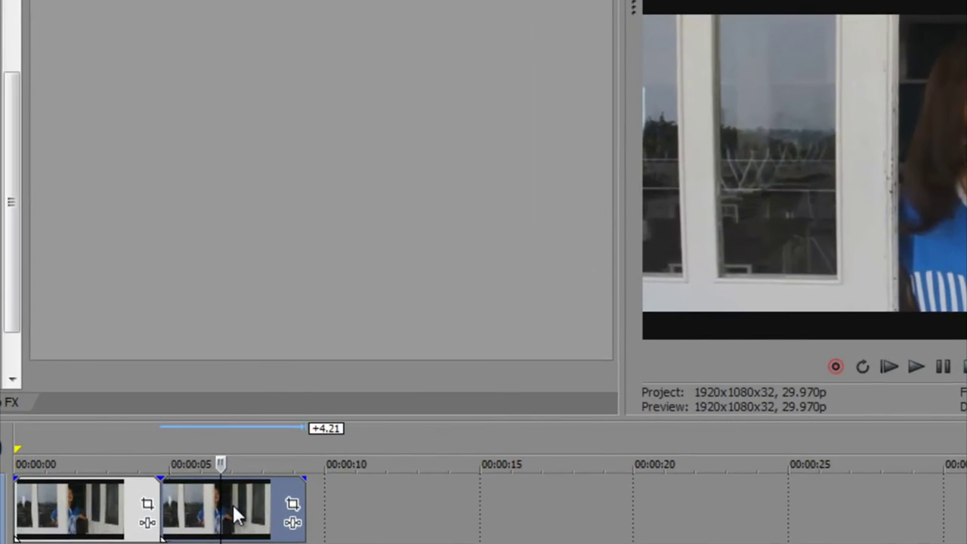
- Open the Video Event FX plug-in chooser for the second clip from its context menu
right_click(233, 506)
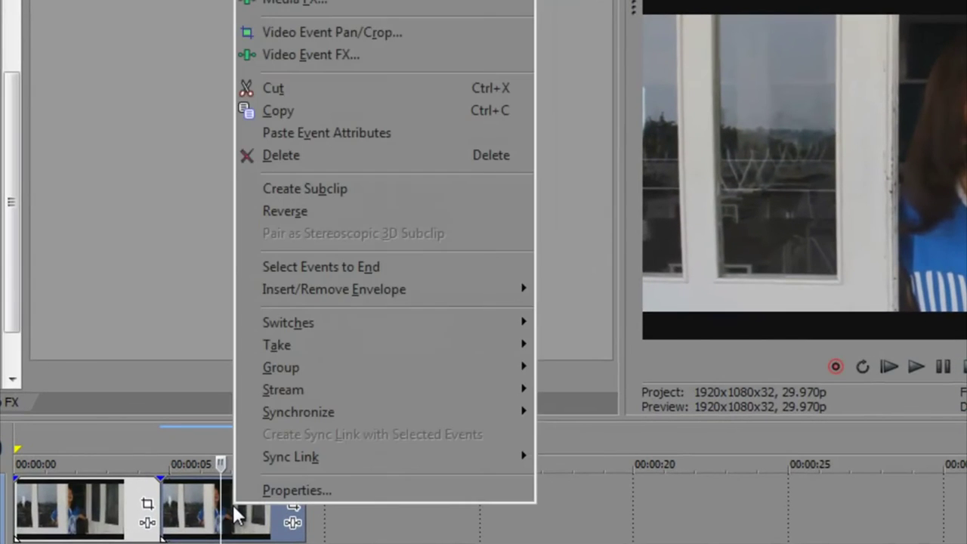
click(326, 61)
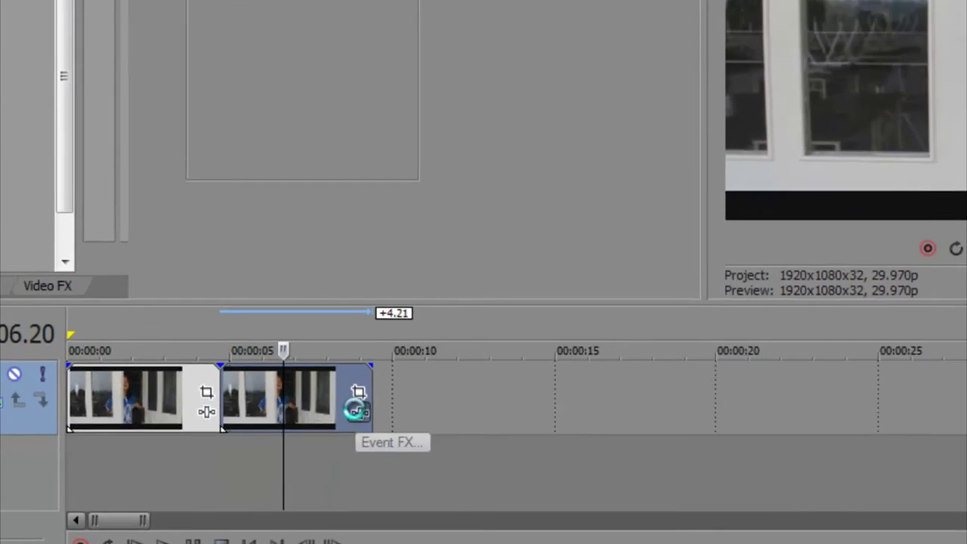
click(385, 399)
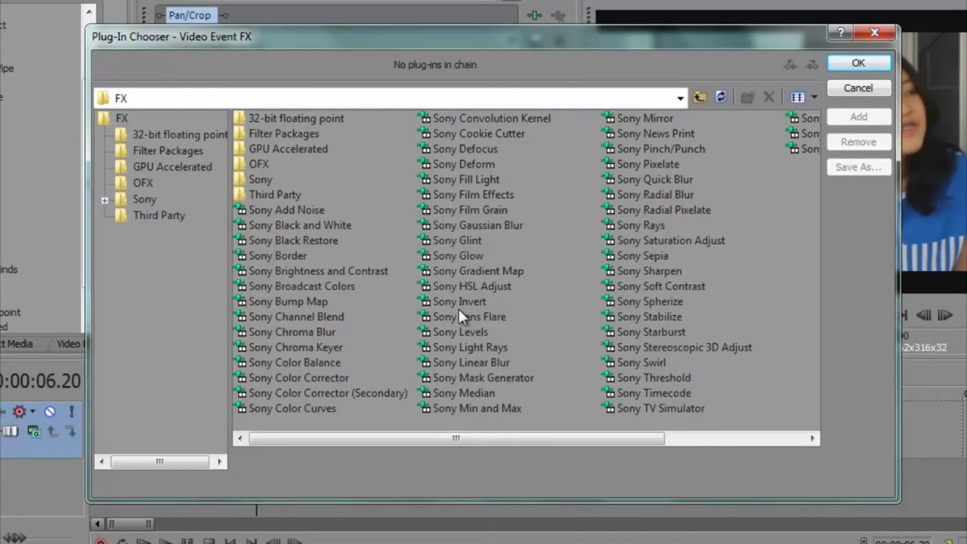
- Add Sony Levels to the second clip's effect chain and confirm with OK
click(452, 335)
click(858, 117)
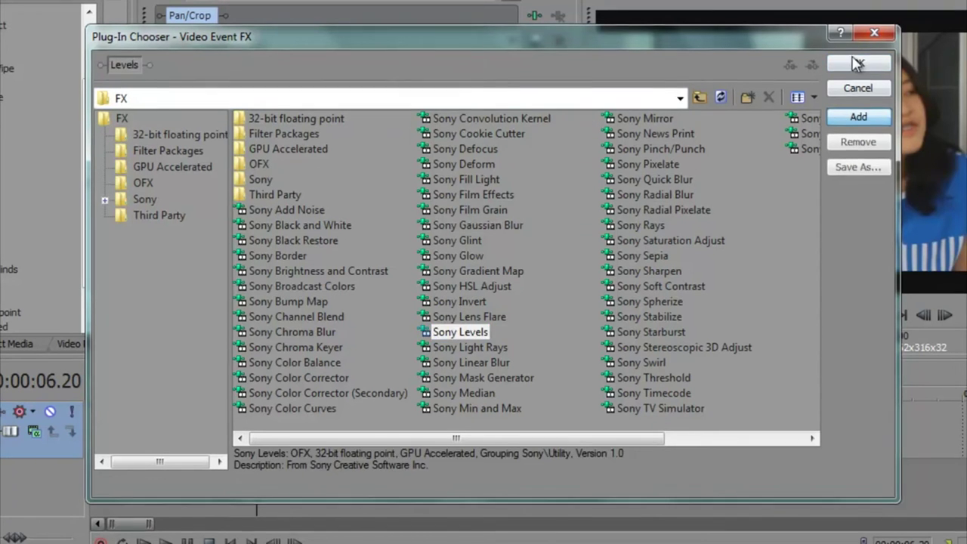
click(814, 91)
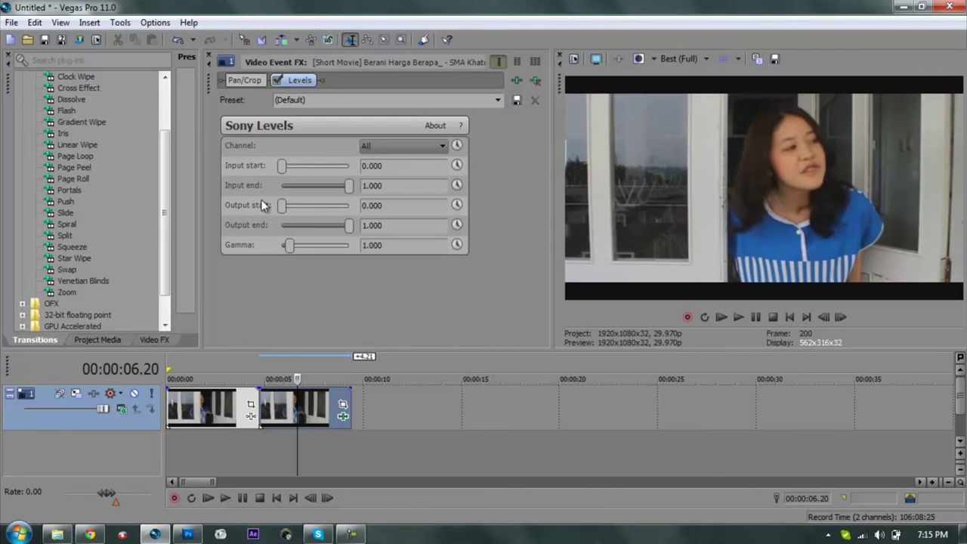
click(220, 420)
click(307, 410)
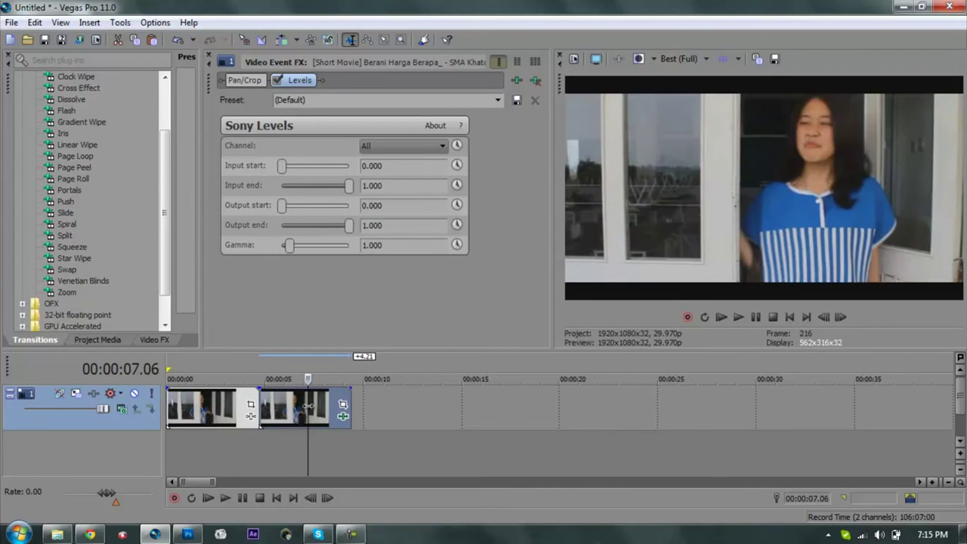
click(285, 411)
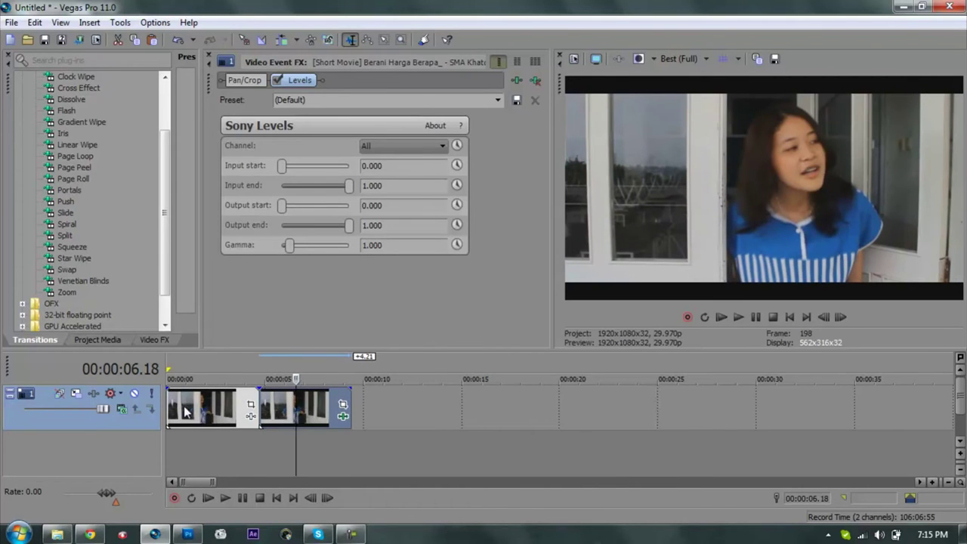
click(214, 407)
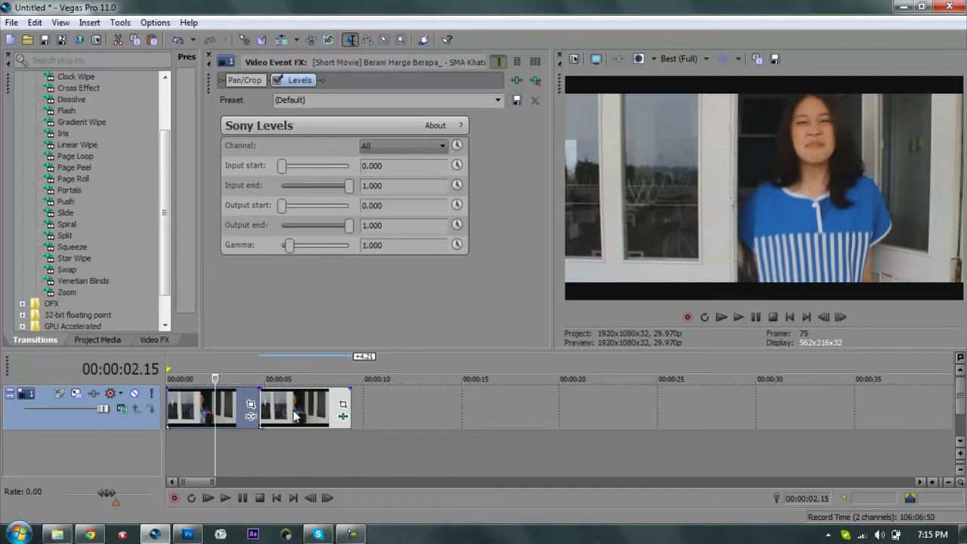
click(300, 408)
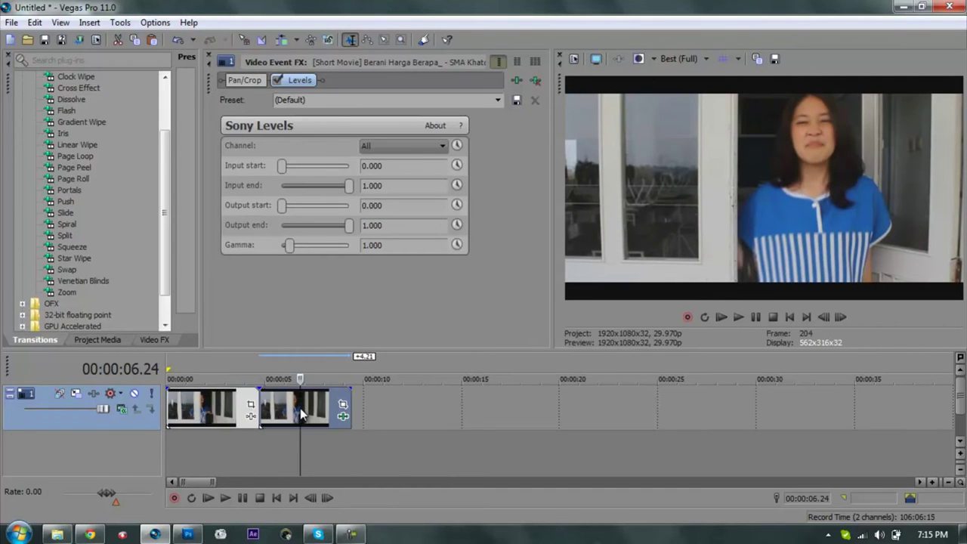
click(292, 408)
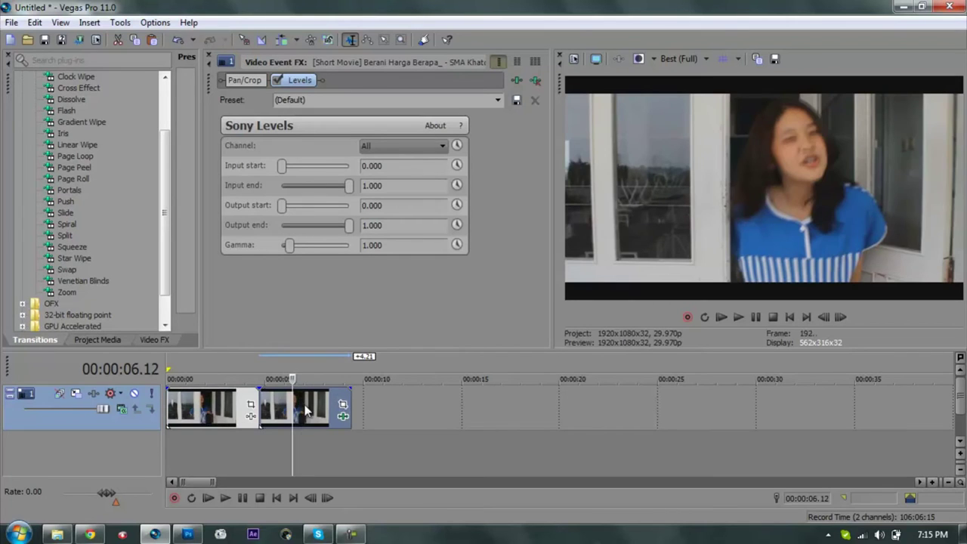
click(305, 409)
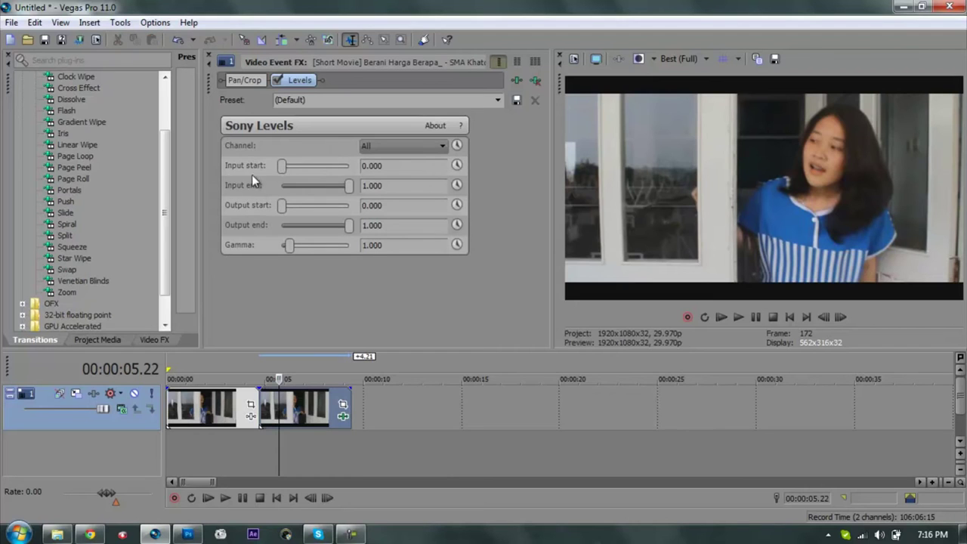
- Raise the Sony Levels input start to 0.074
drag(283, 166, 394, 167)
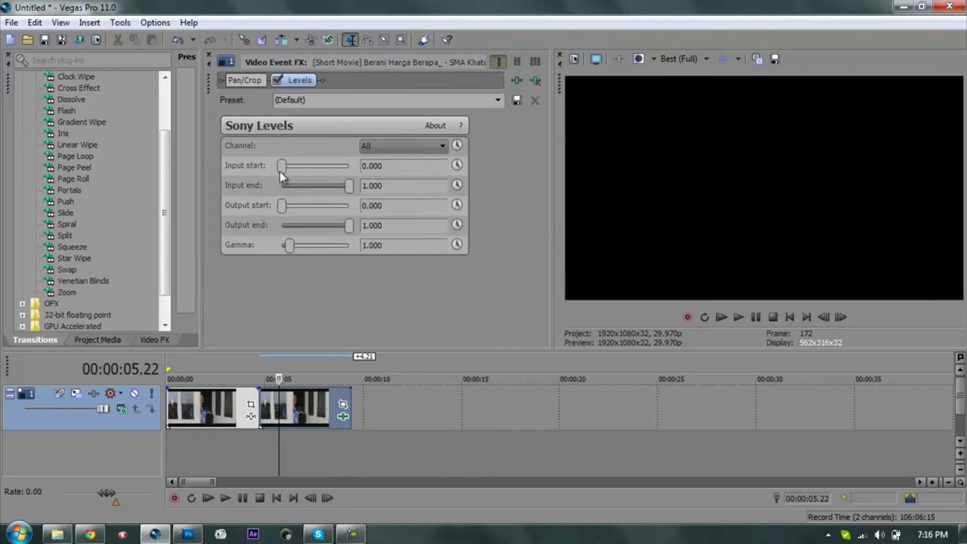
drag(322, 165, 271, 167)
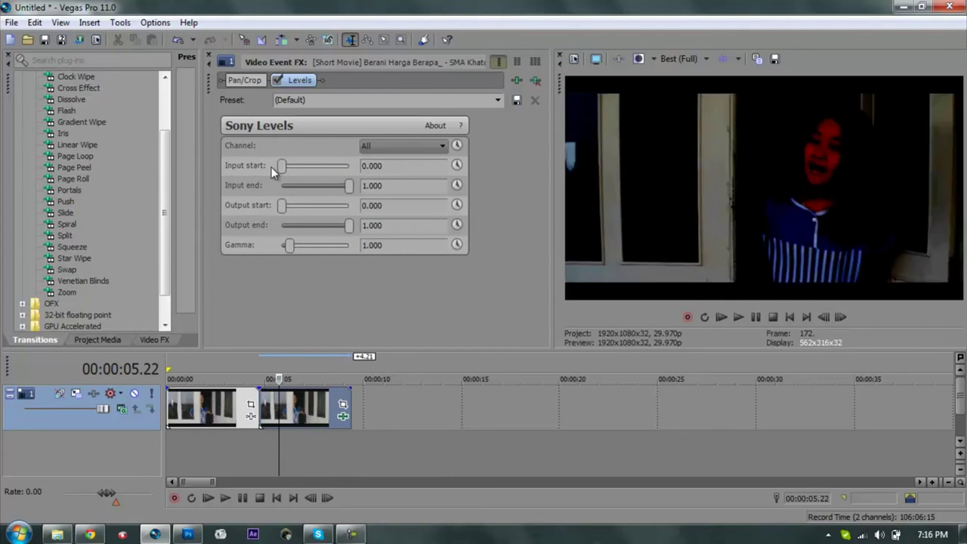
drag(346, 185, 380, 179)
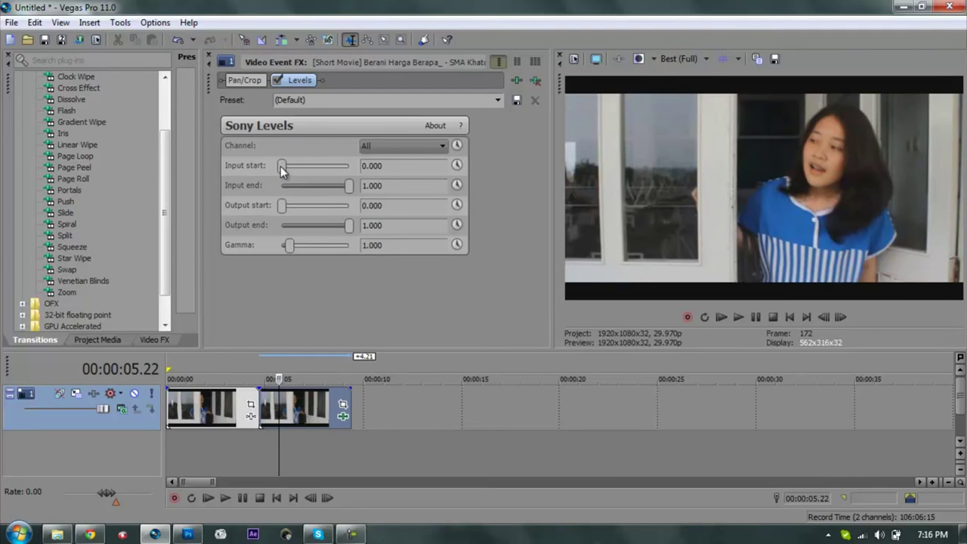
drag(281, 169, 284, 173)
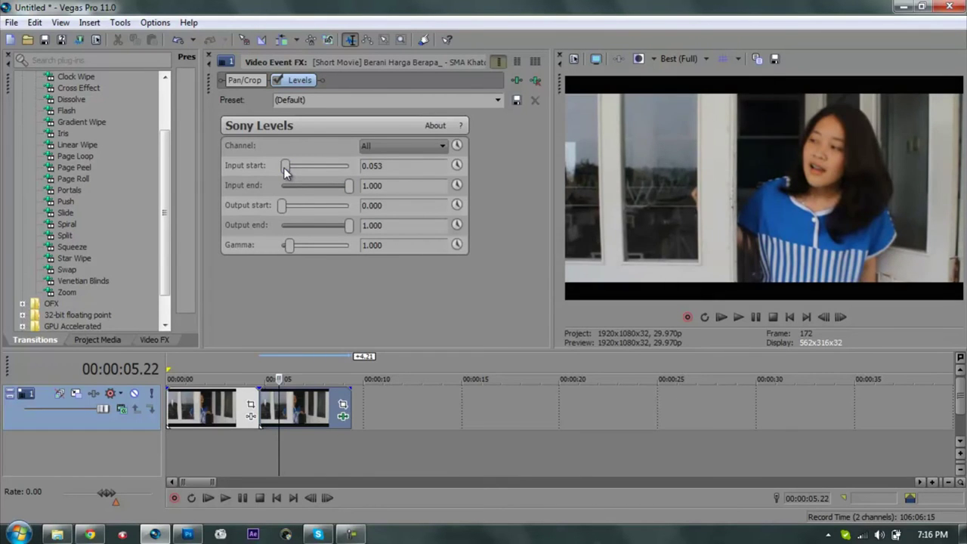
click(285, 168)
drag(284, 168, 286, 169)
- Lower the Sony Levels input end to about 0.895
drag(347, 188, 341, 193)
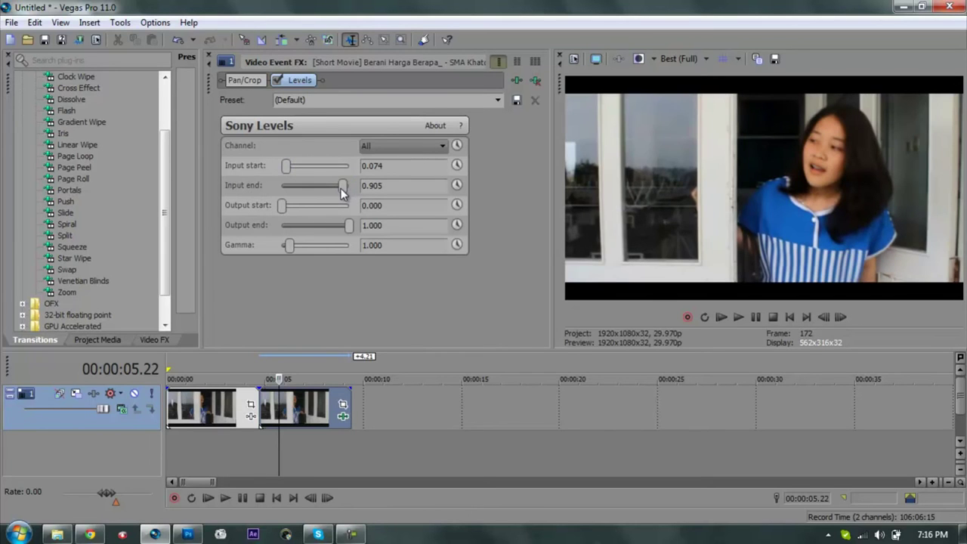
drag(340, 192, 340, 192)
click(341, 192)
- Close the effect settings and compare frames of the original and levels-corrected clips
click(209, 56)
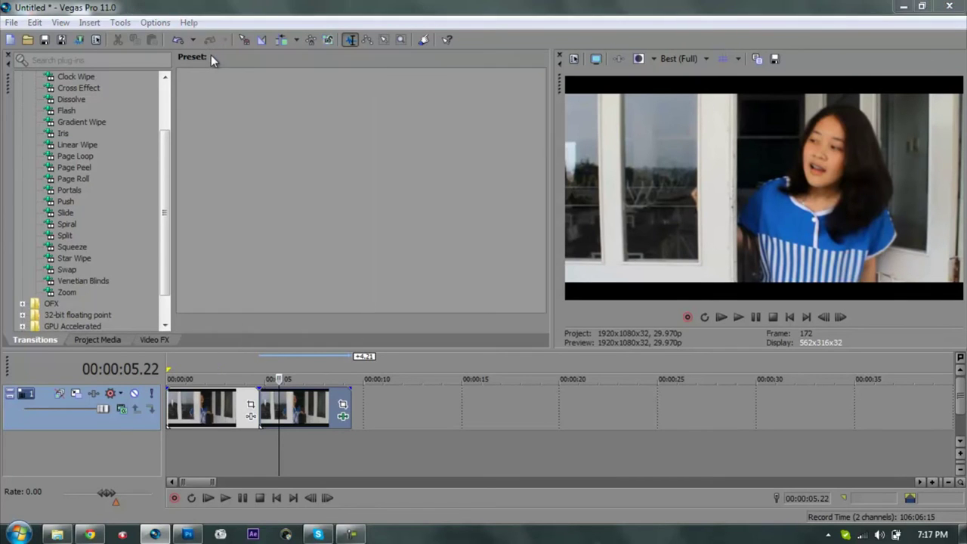
click(211, 417)
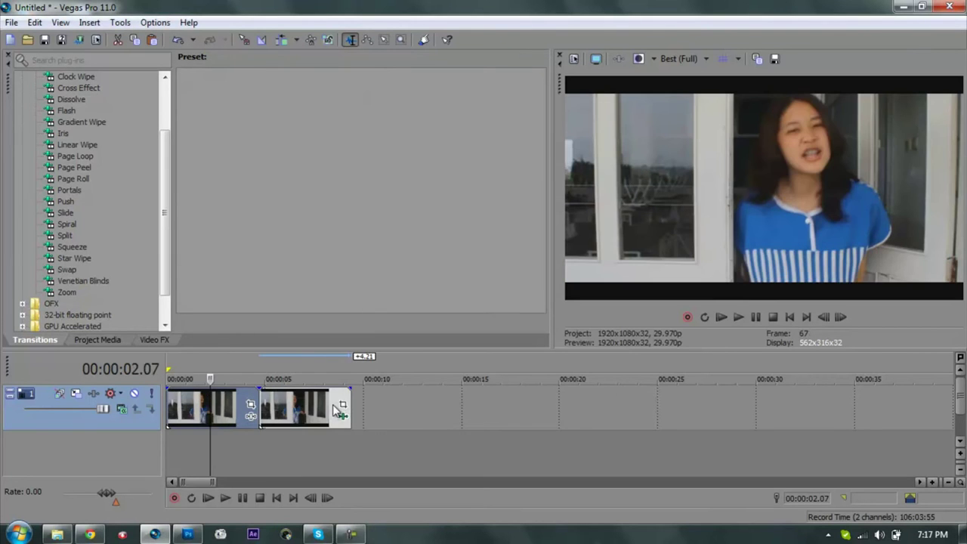
click(282, 413)
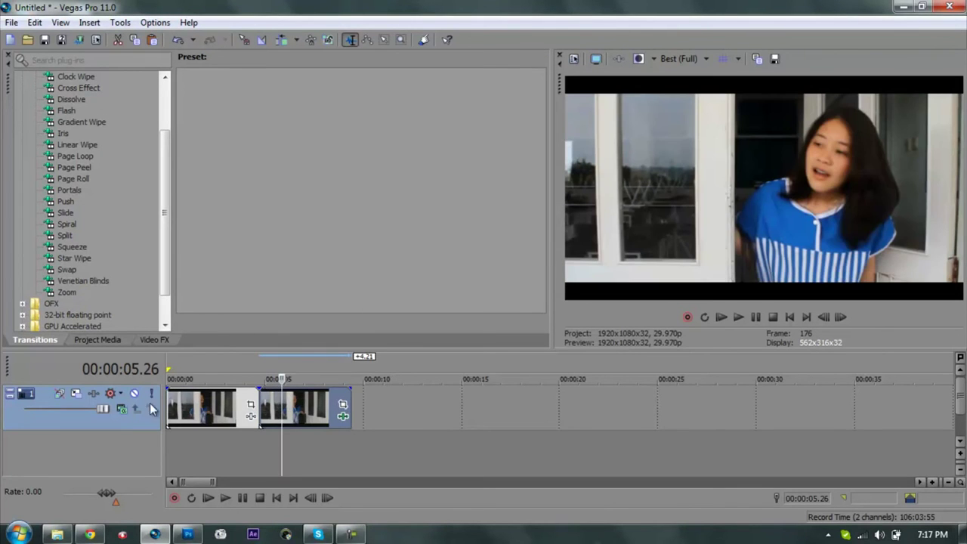
click(204, 412)
click(295, 402)
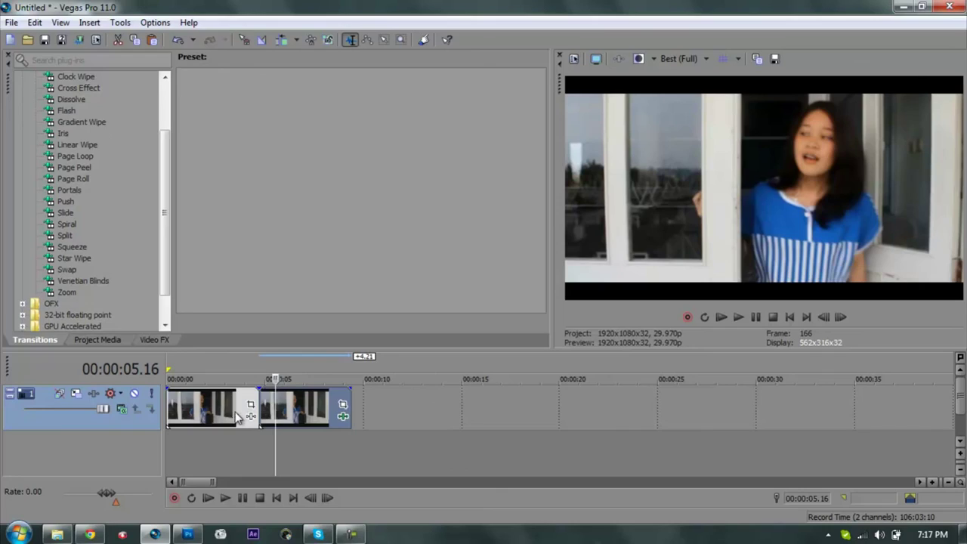
mouse_move(68, 409)
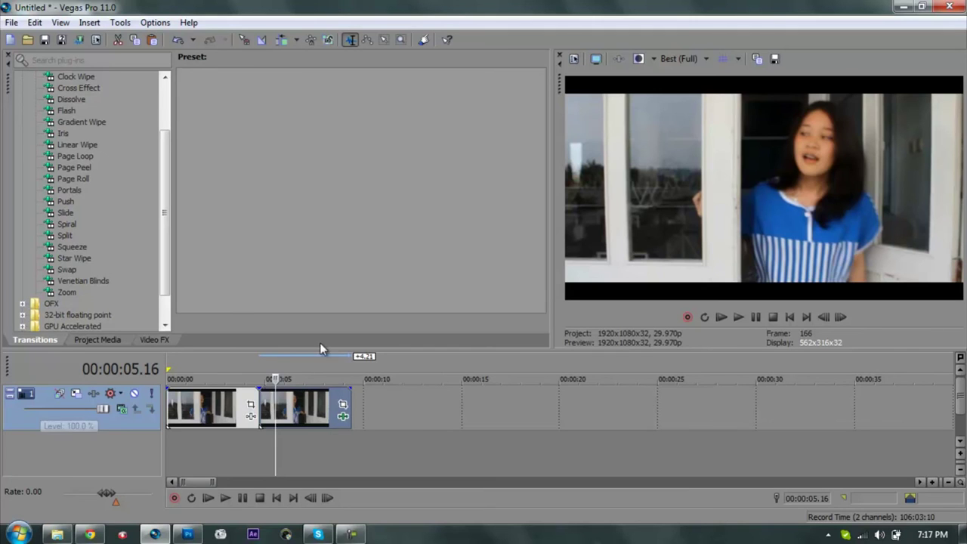
click(223, 408)
click(302, 404)
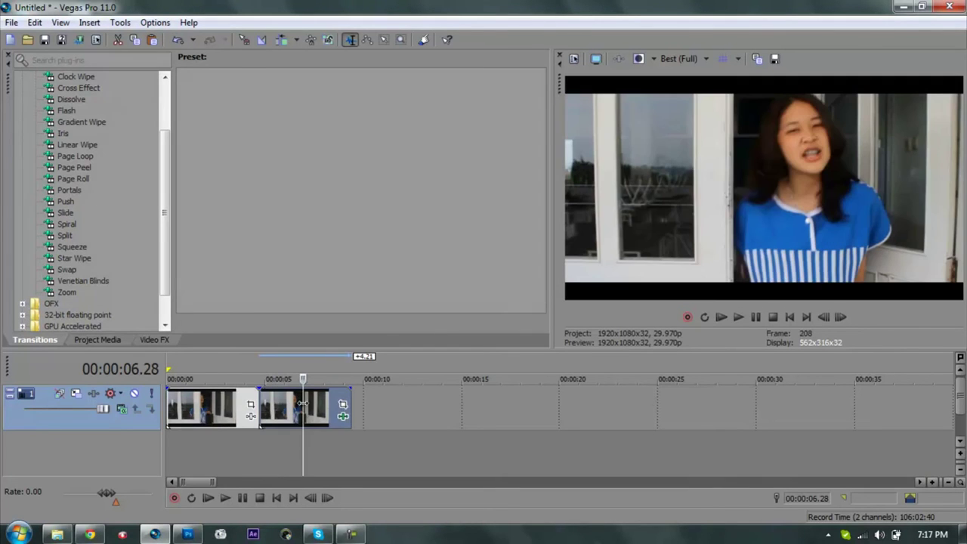
click(216, 402)
click(306, 407)
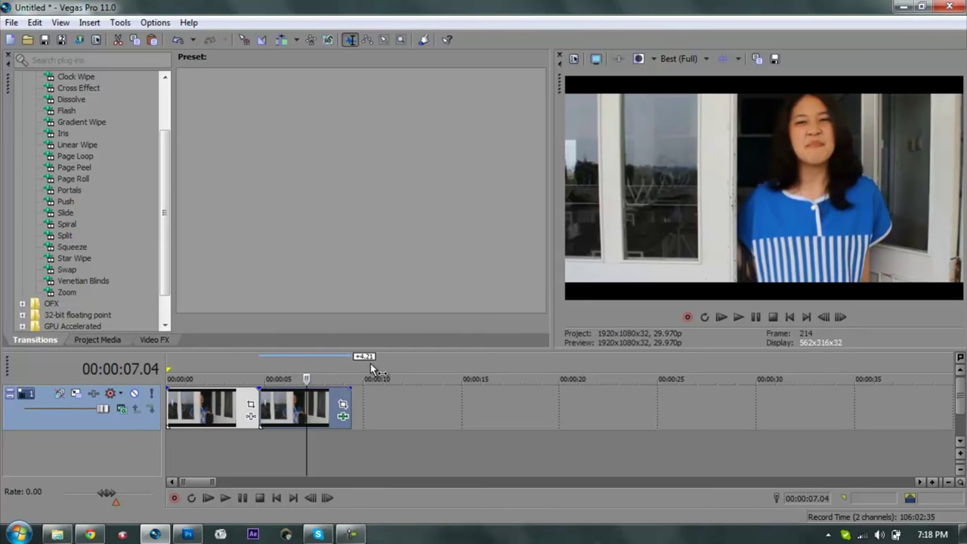
click(210, 406)
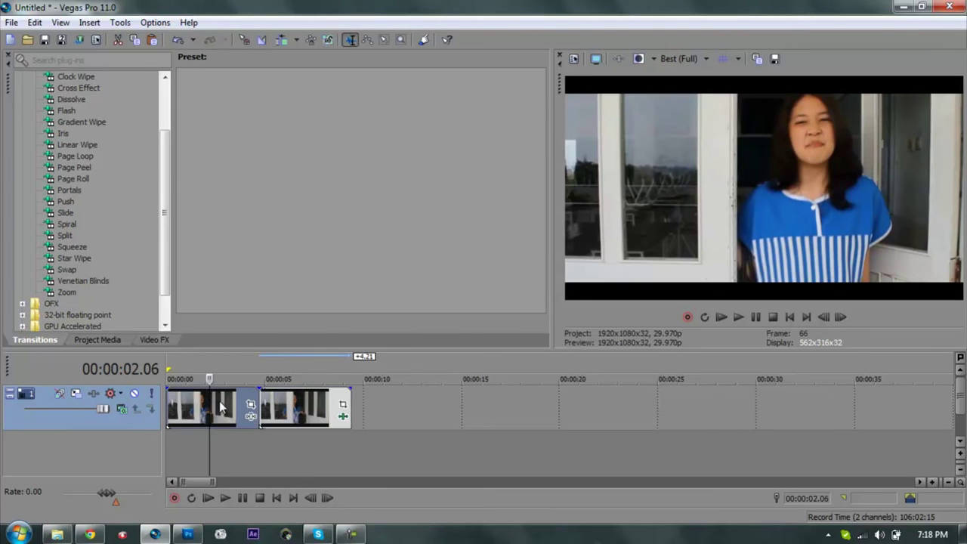
click(302, 399)
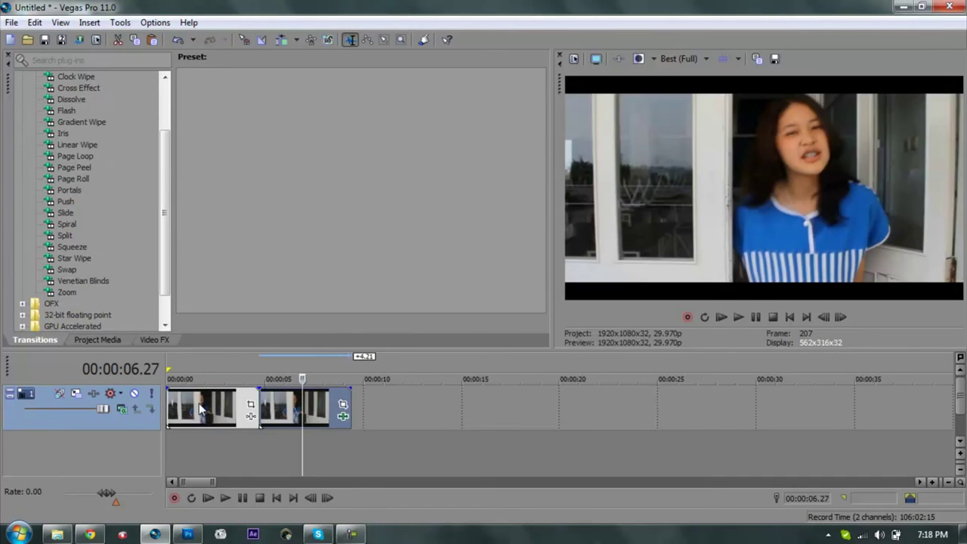
click(200, 407)
click(293, 407)
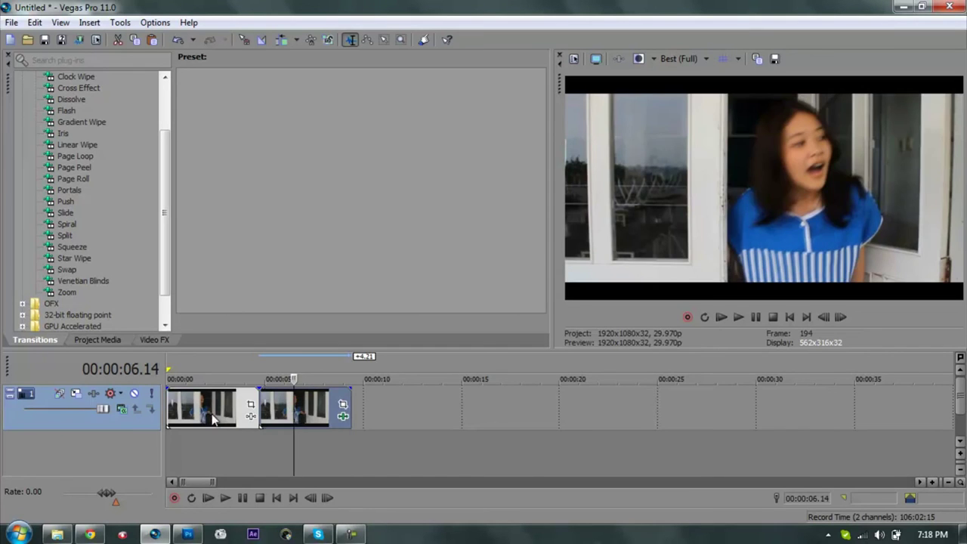
click(212, 415)
click(297, 415)
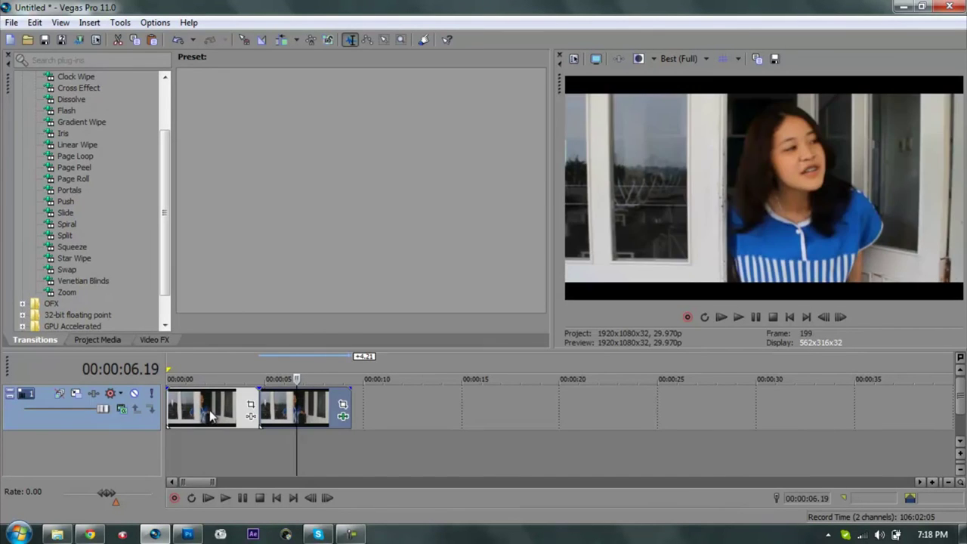
click(210, 416)
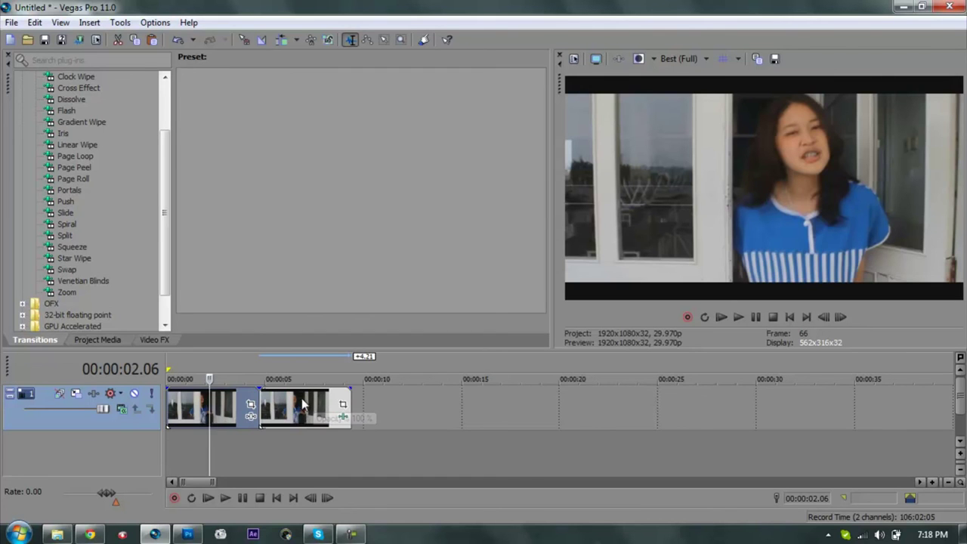
click(300, 400)
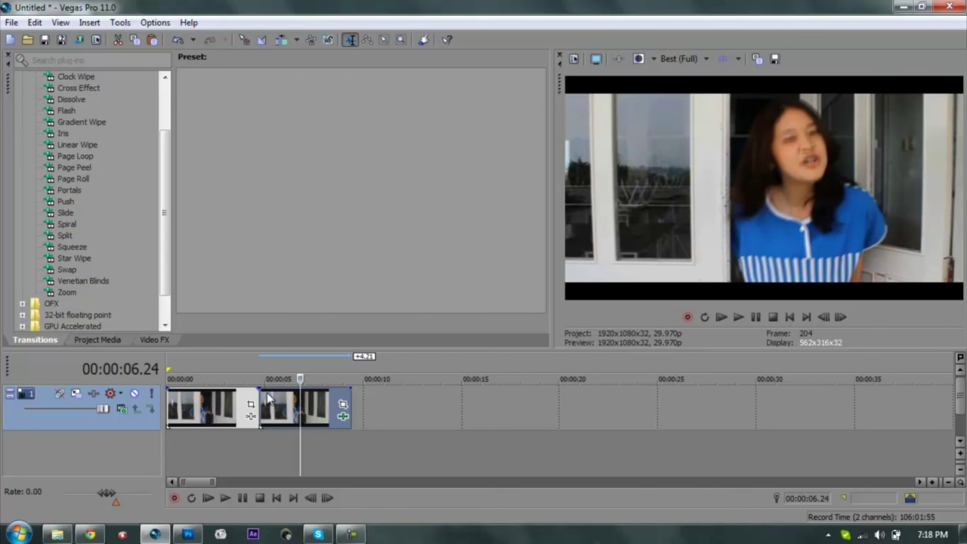
click(216, 408)
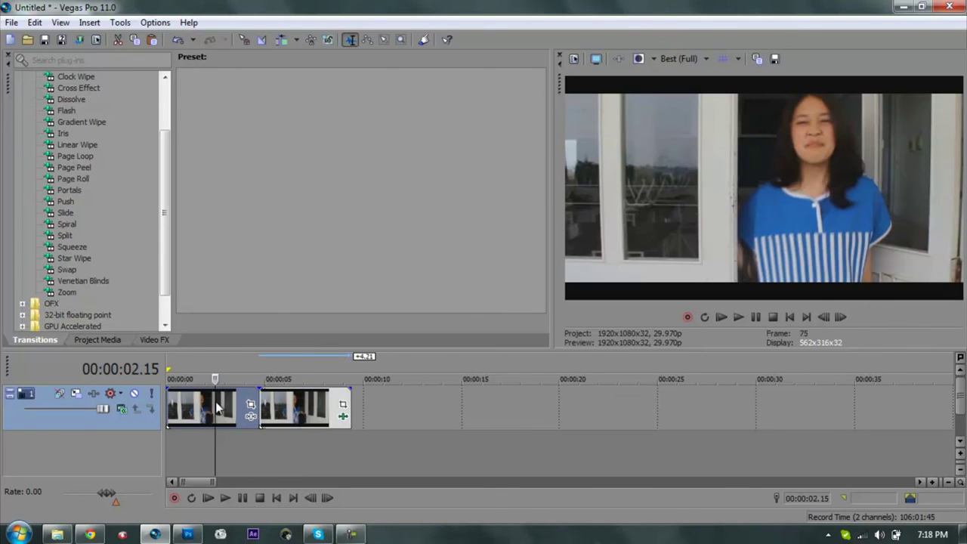
click(297, 401)
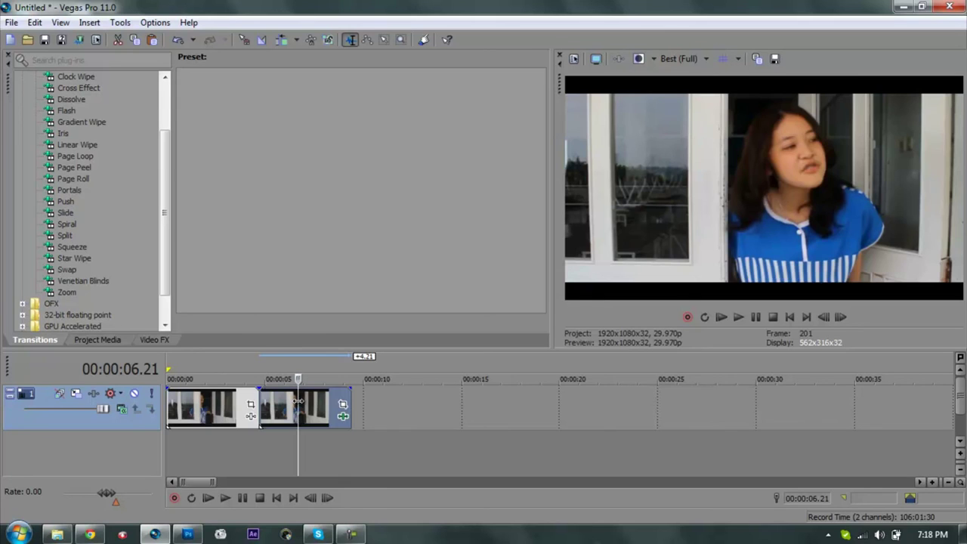
click(214, 400)
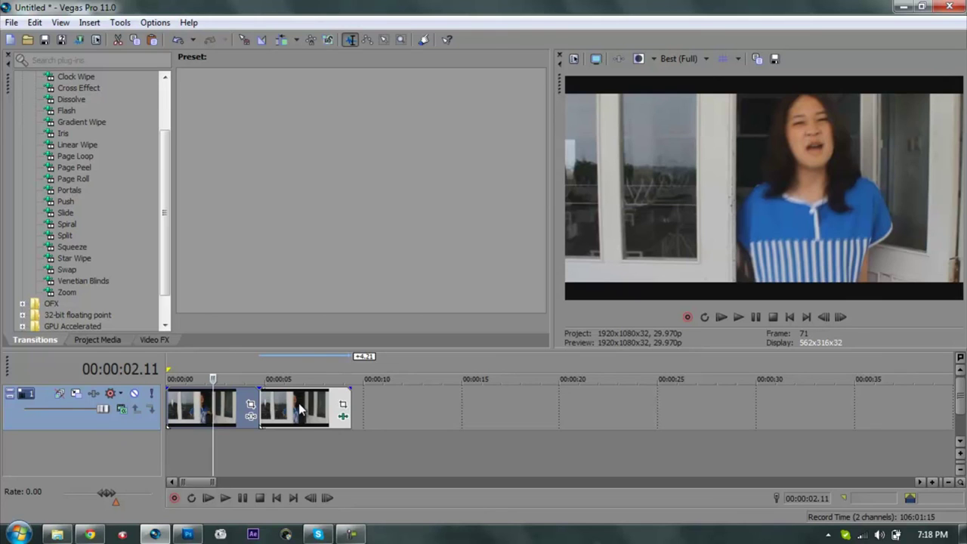
click(298, 402)
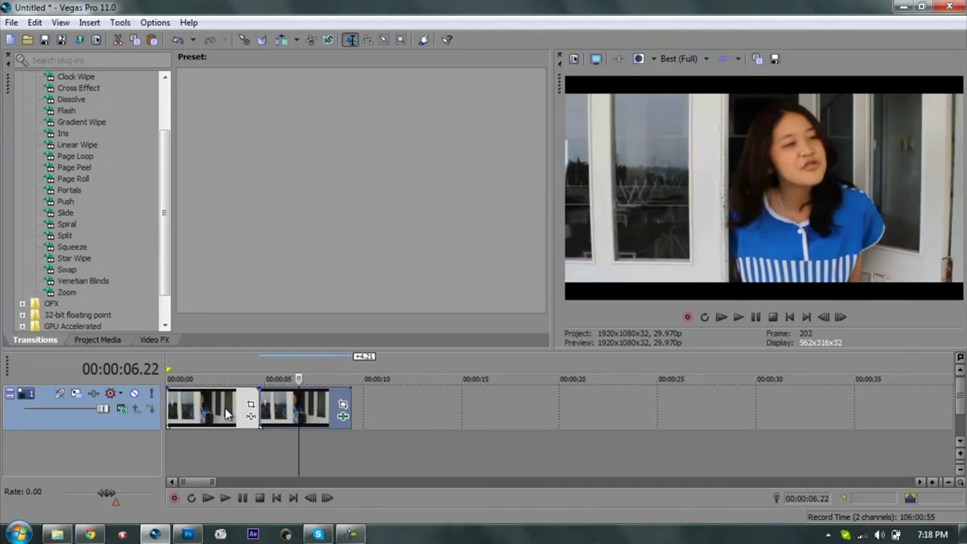
click(225, 414)
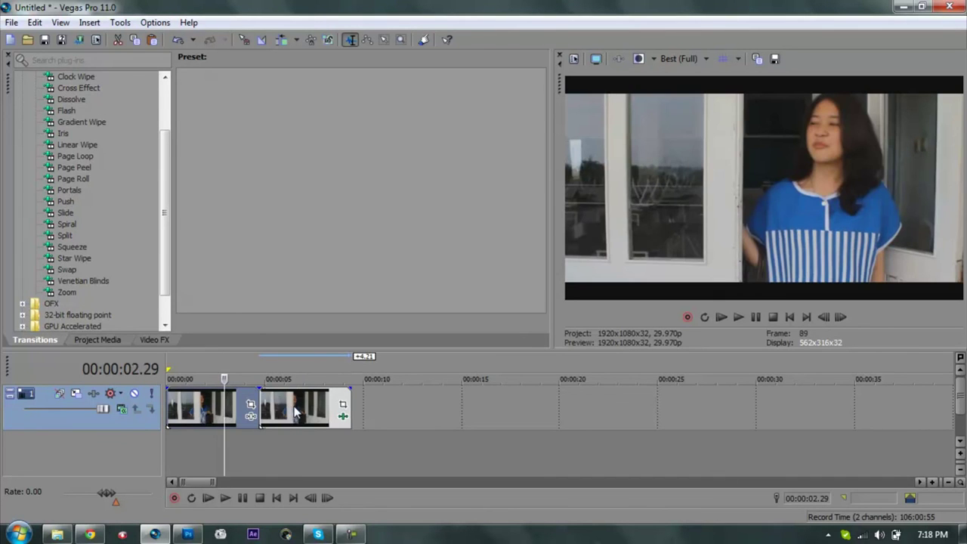